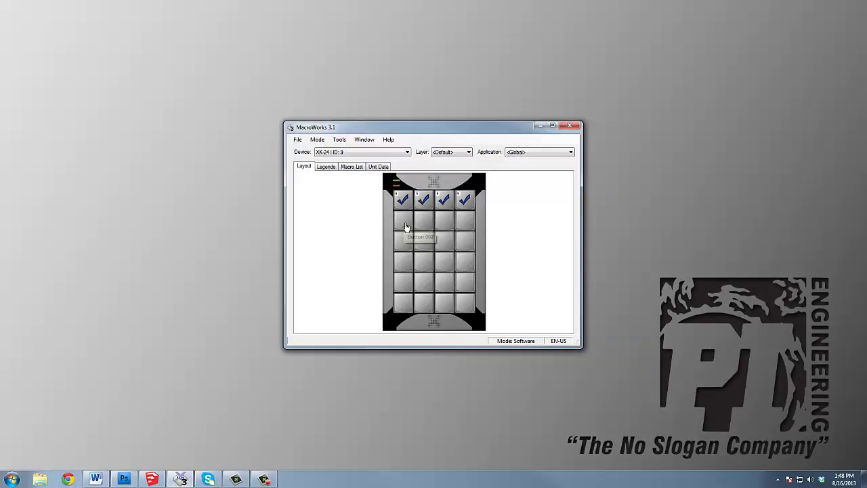
# - Record Ctrl+C as Button 002's keystroke macro and save it
pyautogui.click(405, 226)
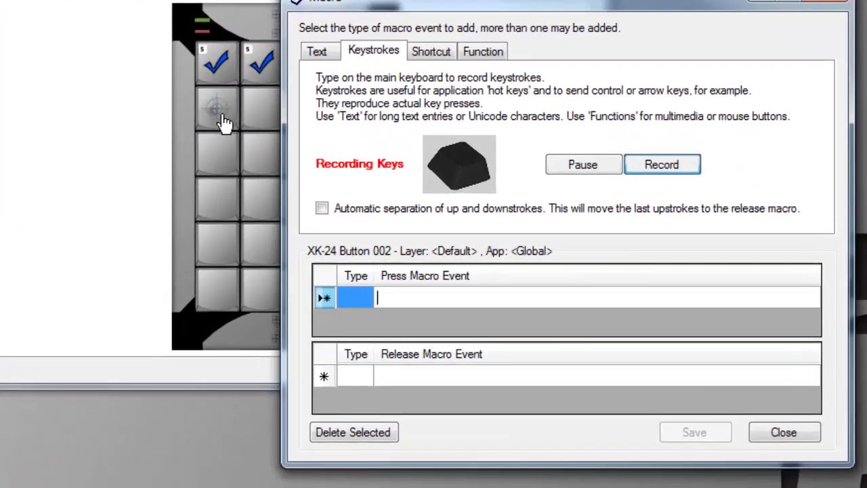
pyautogui.hotkey('ctrl', 'c')
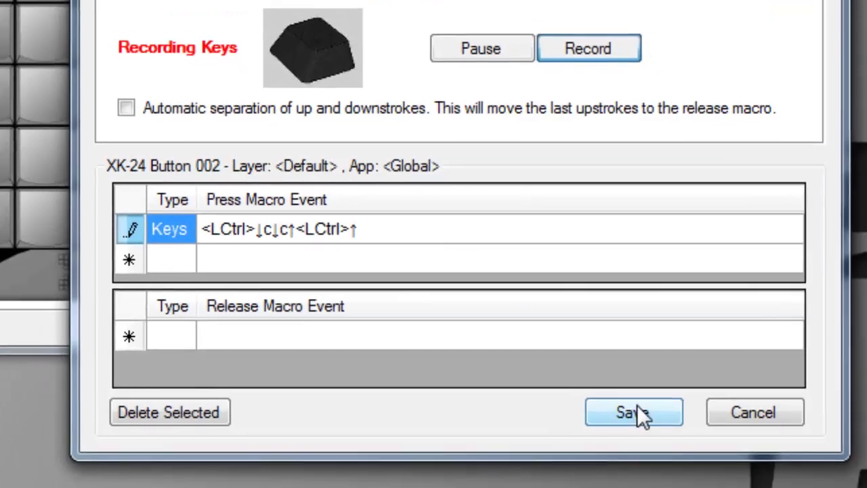
pyautogui.click(634, 412)
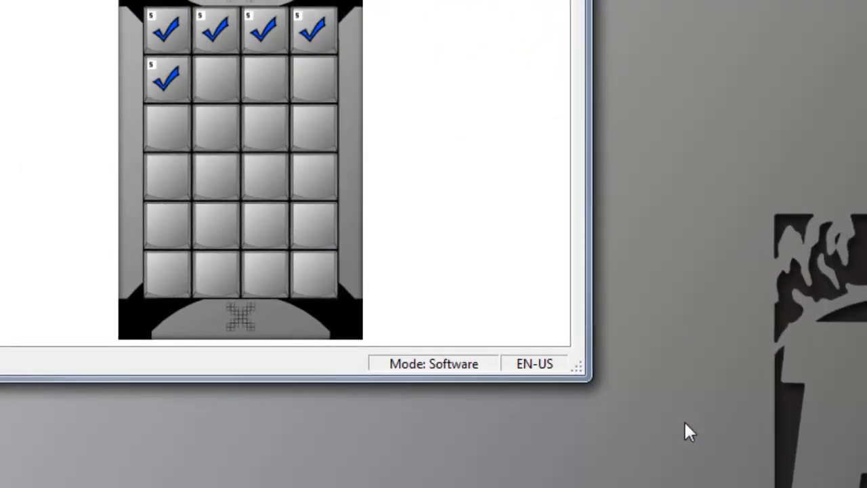
# - Record the keystrokes 1, 2, 3, 4 on Button 008 and save the macro
pyautogui.click(234, 80)
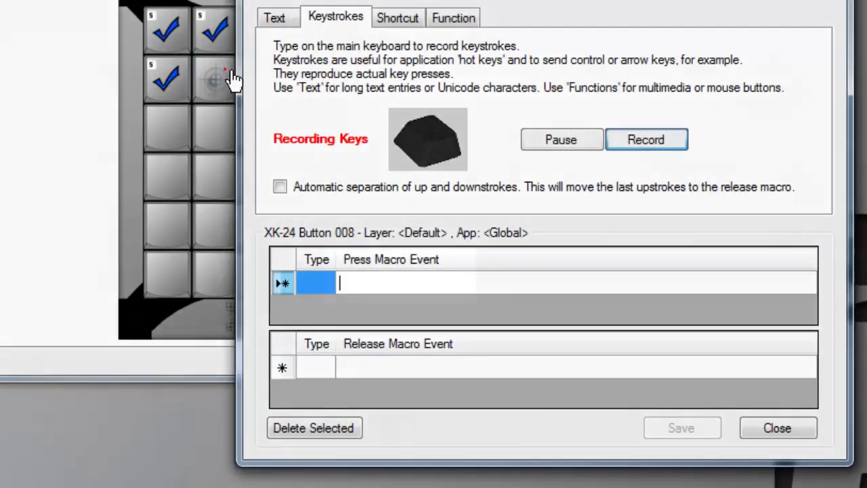
pyautogui.press('1')
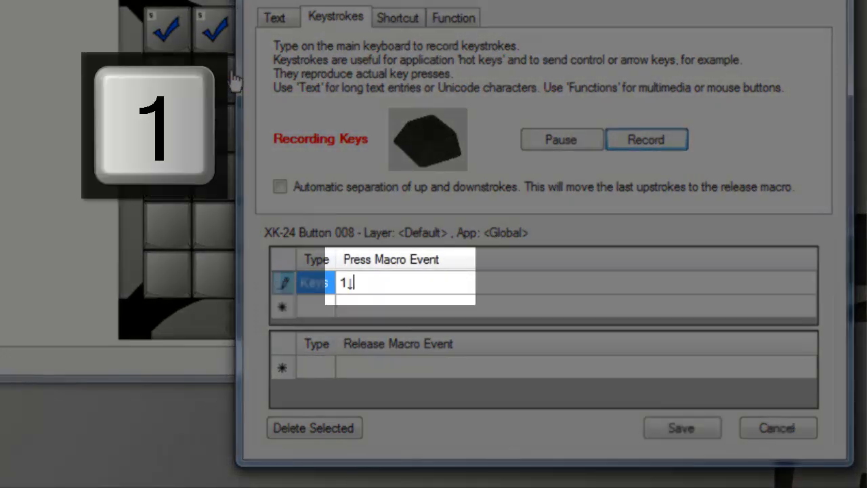
pyautogui.press('2')
pyautogui.press('3')
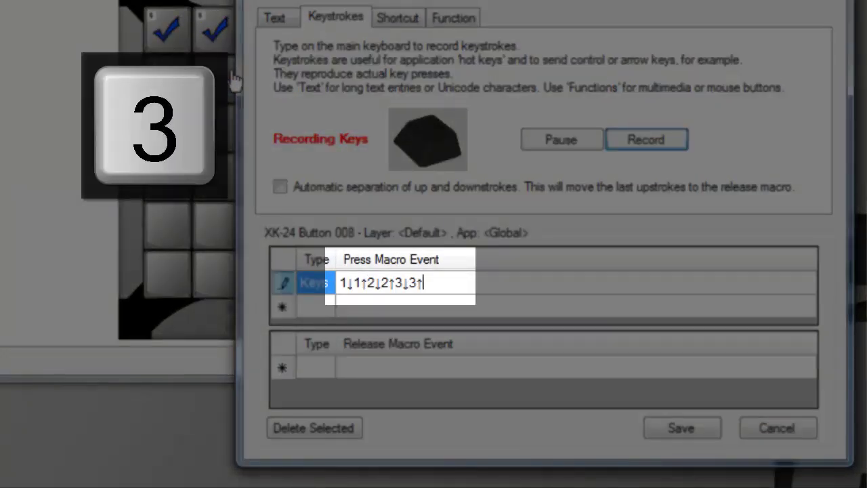
pyautogui.press('4')
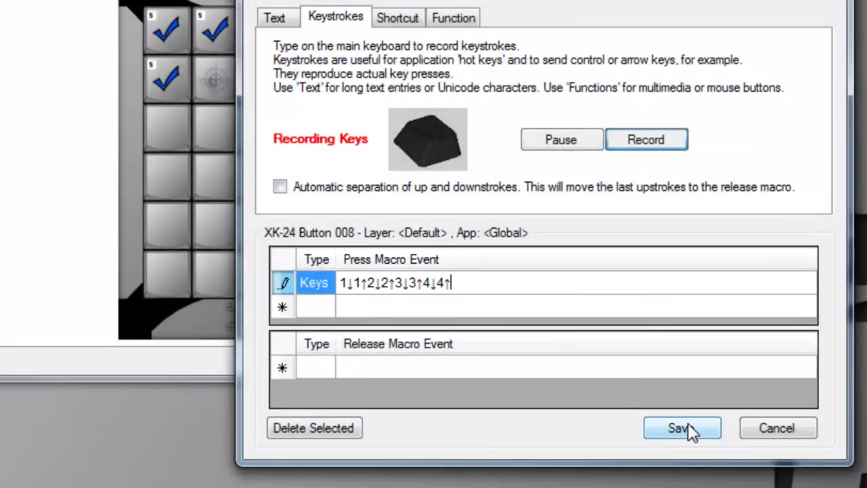
pyautogui.click(688, 425)
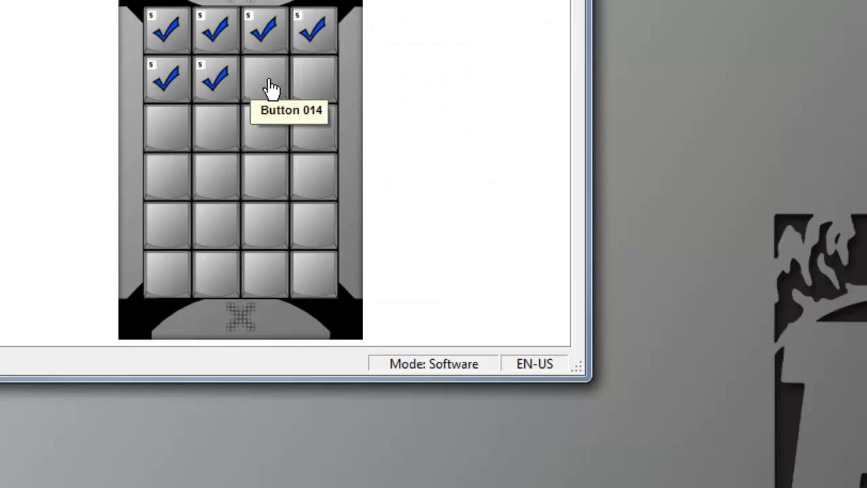
# - Record Shift+A (capital A) as Button 014's keystroke macro and select the recorded Keys row
pyautogui.click(270, 88)
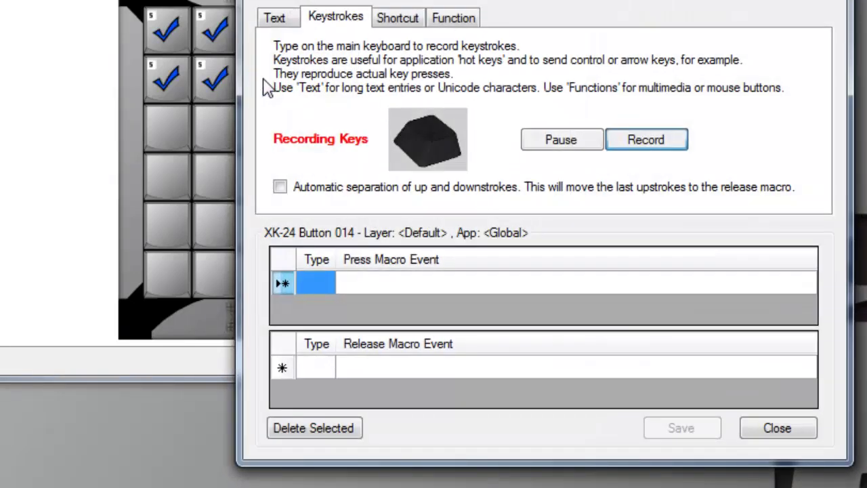
pyautogui.press('shift')
pyautogui.press('a')
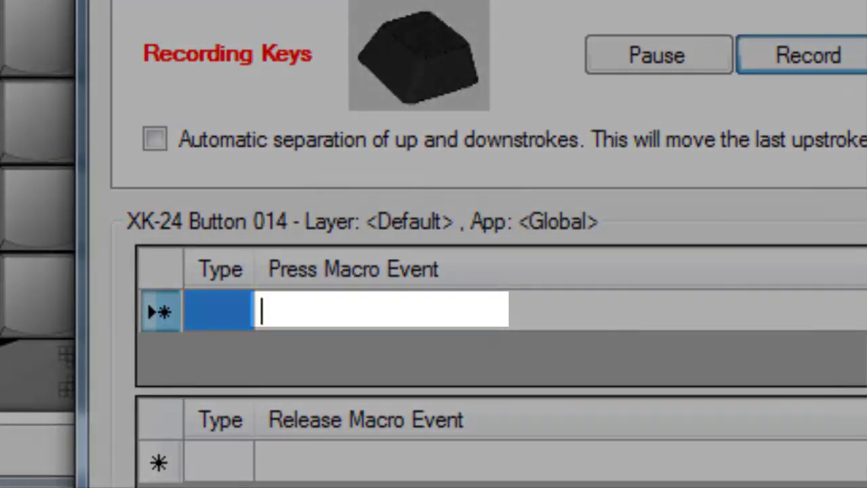
pyautogui.press('shift')
pyautogui.hotkey('shift', 'a')
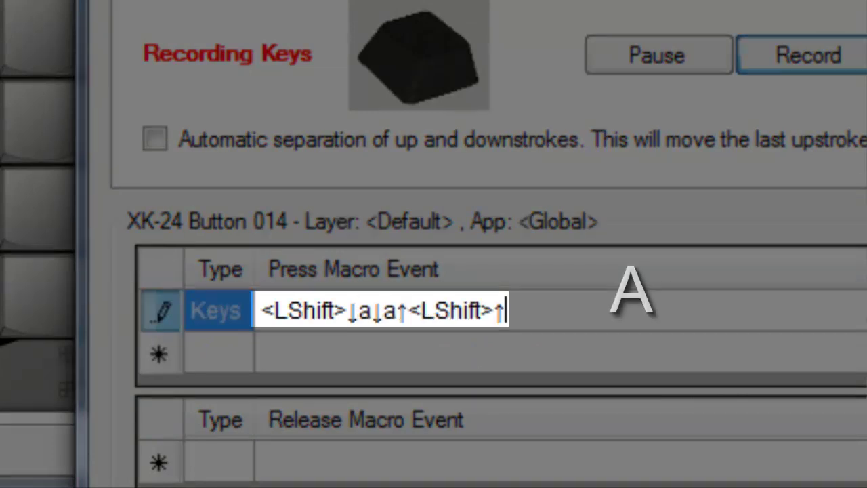
pyautogui.click(149, 299)
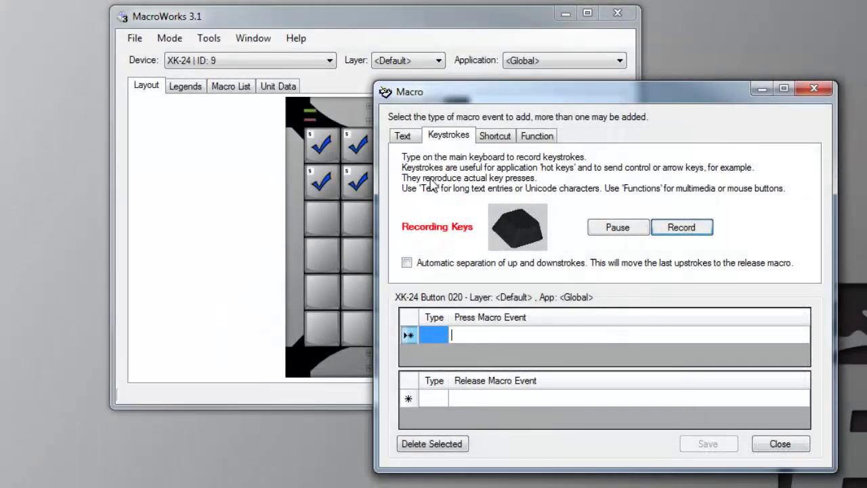
# - Record Ctrl+C into Button 020's press macro, re-recording it in the emptied row
pyautogui.press('ctrl')
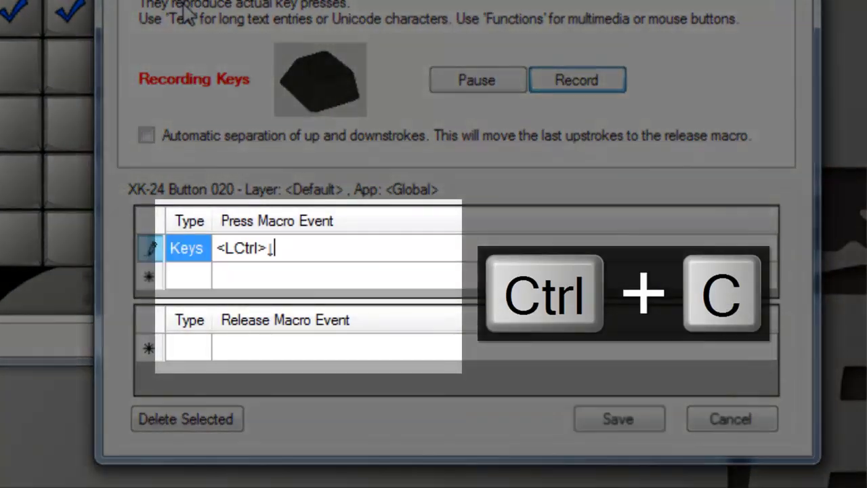
pyautogui.hotkey('ctrl', 'c')
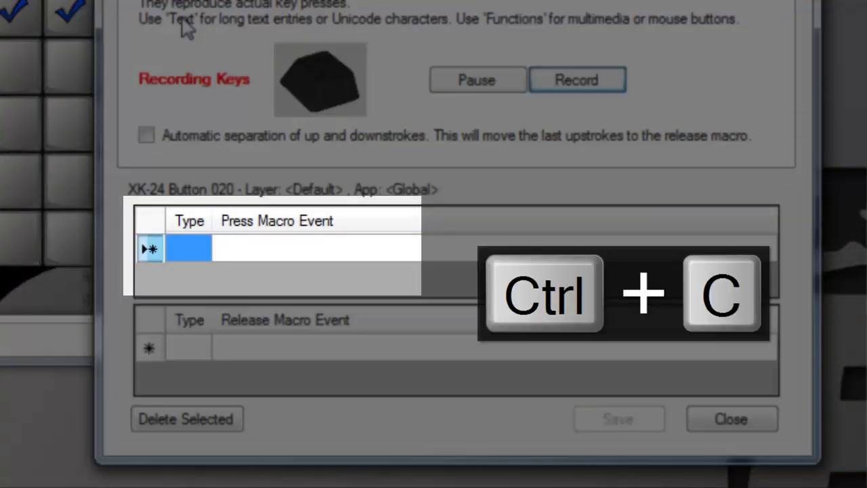
pyautogui.hotkey('ctrl', 'c')
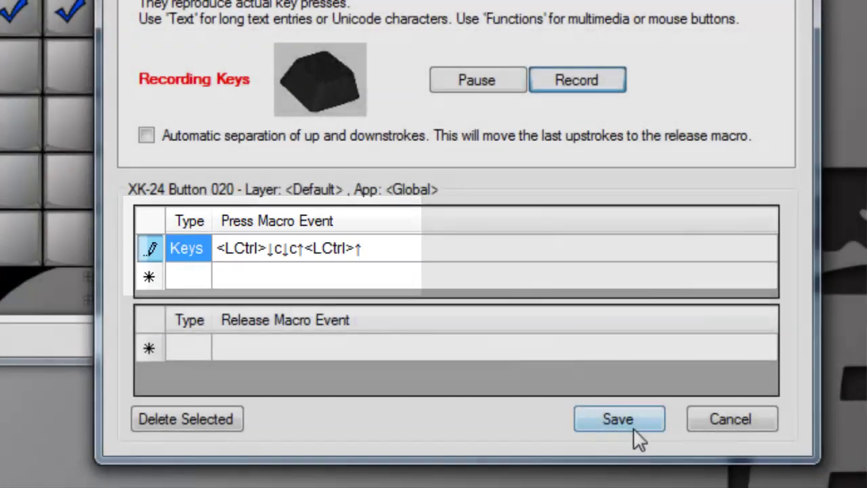
# - Reopen Button 020 and re-record Ctrl+C with up and downstrokes automatically separated
pyautogui.click(630, 426)
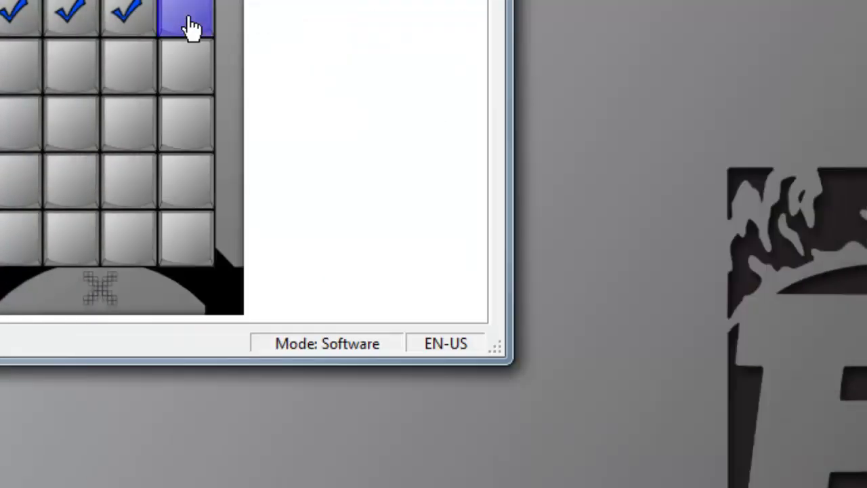
pyautogui.click(192, 26)
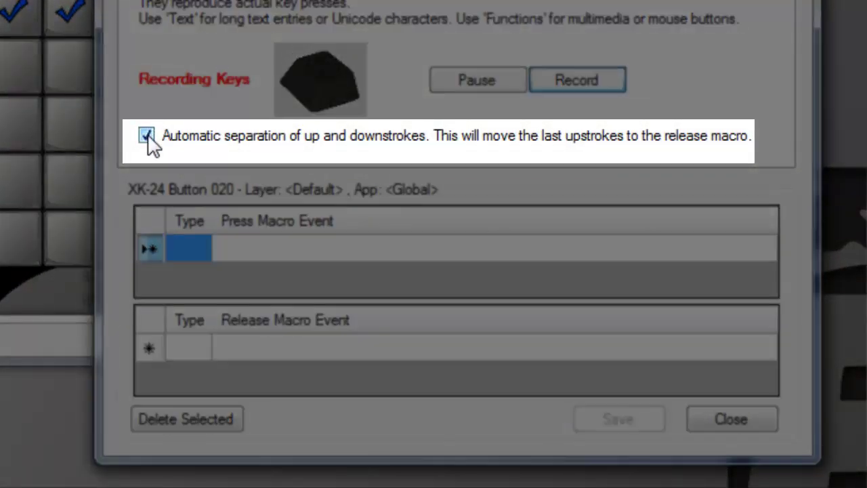
pyautogui.hotkey('ctrl', 'c')
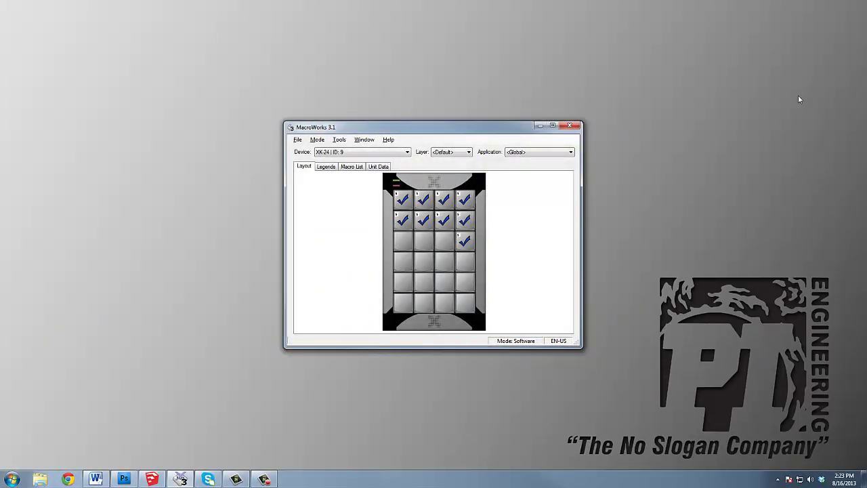
# - In the Bench frame model, sample a material with Alt and paint the post's left face wood
pyautogui.click(152, 479)
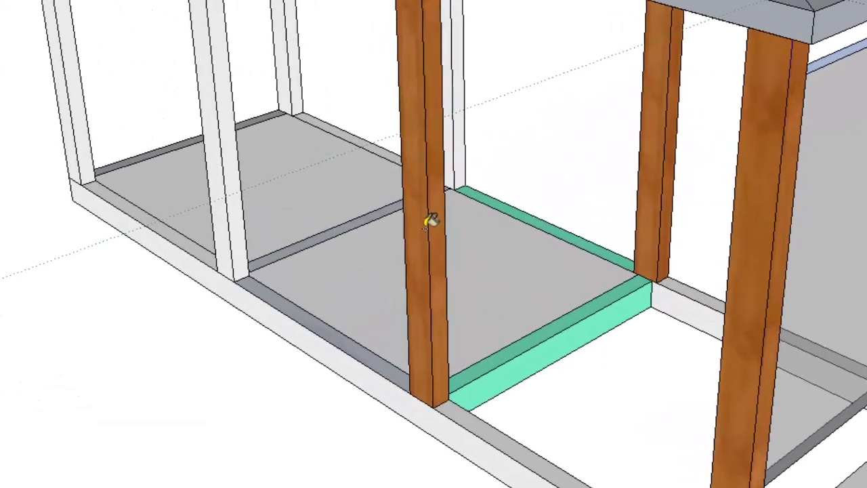
pyautogui.press('alt')
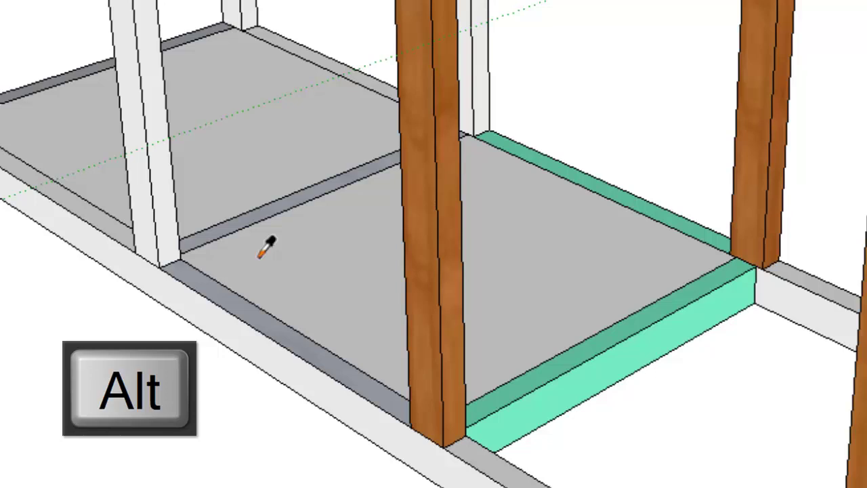
pyautogui.click(434, 201)
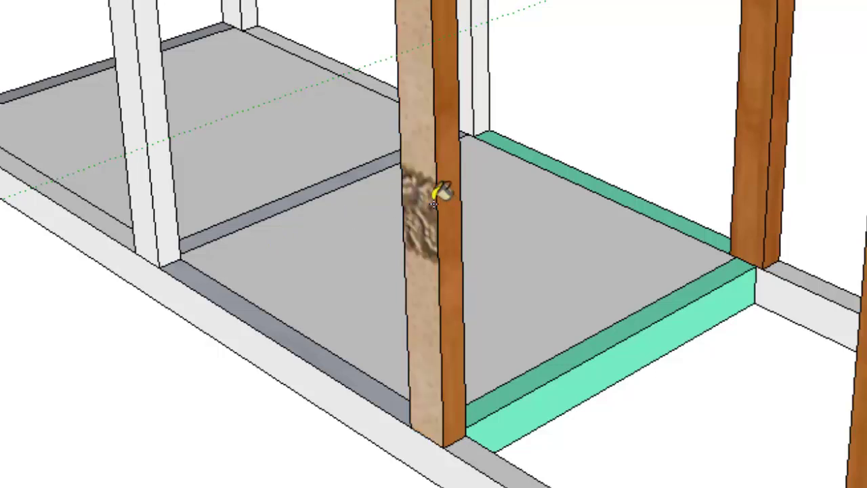
# - Resample the light grey floor material and repaint the post's left face grey
pyautogui.press('alt')
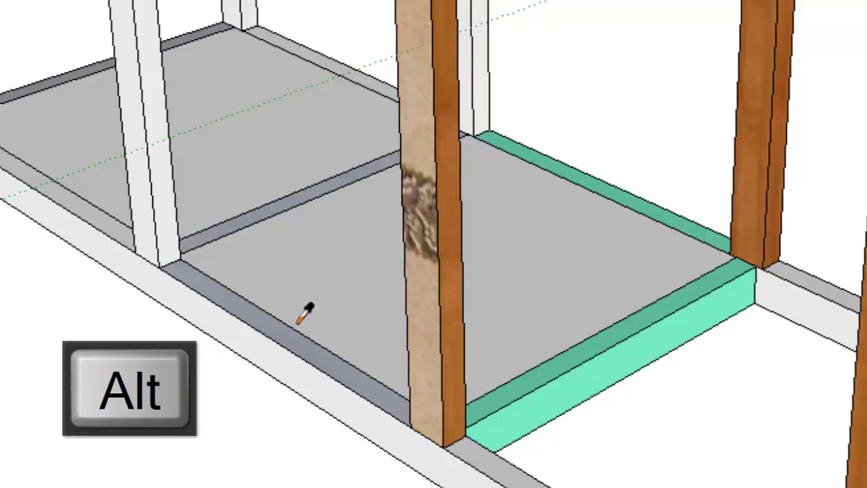
pyautogui.keyDown('alt'); pyautogui.click(298, 323); pyautogui.keyUp('alt')
pyautogui.click(426, 203)
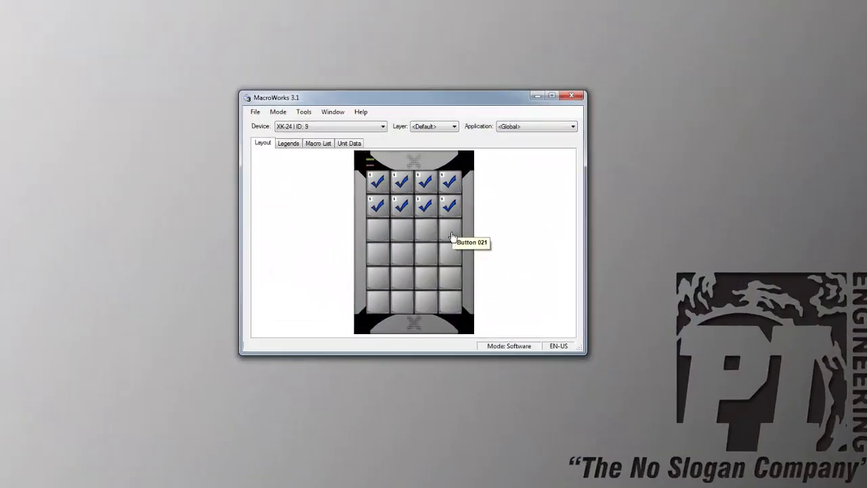
# - Record B followed by Alt into Button 021's paint-bucket macro
pyautogui.doubleClick(471, 240)
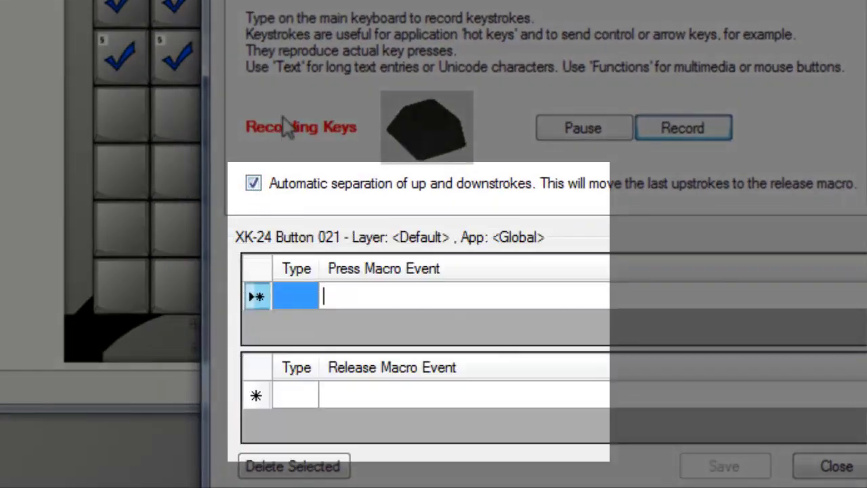
pyautogui.press('b')
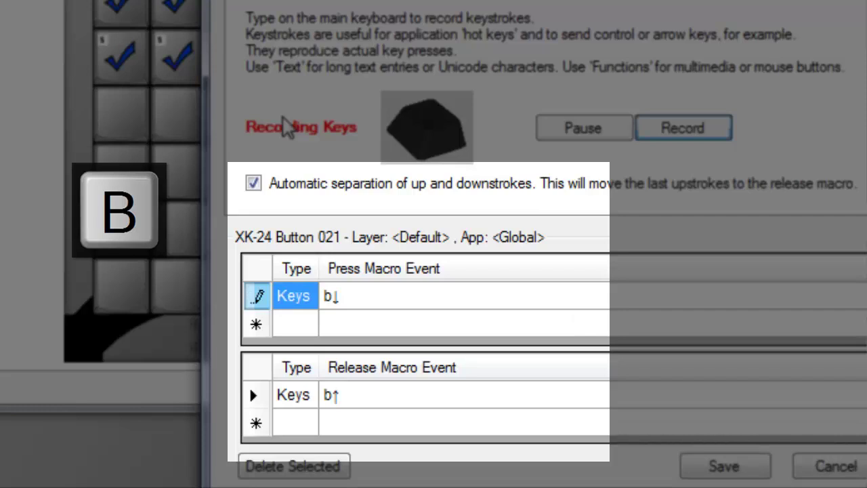
pyautogui.press('alt')
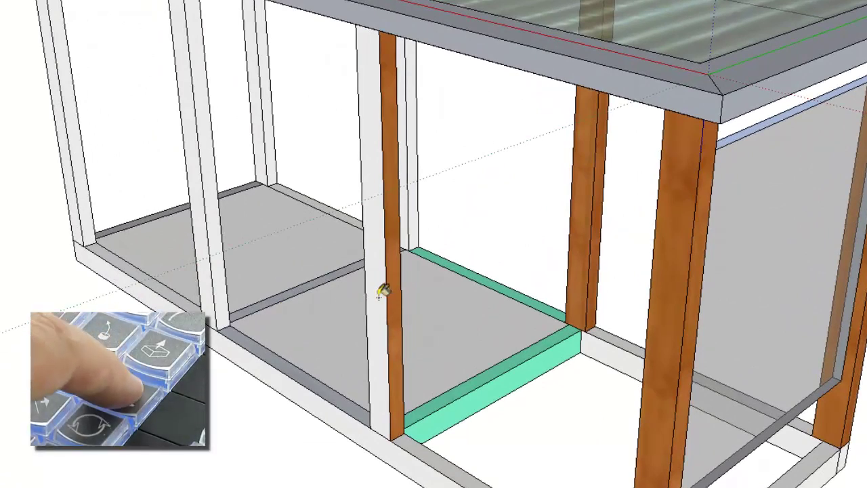
# - Sample the mint green trim with the programmed key and paint the front and rear white posts
pyautogui.press('alt')
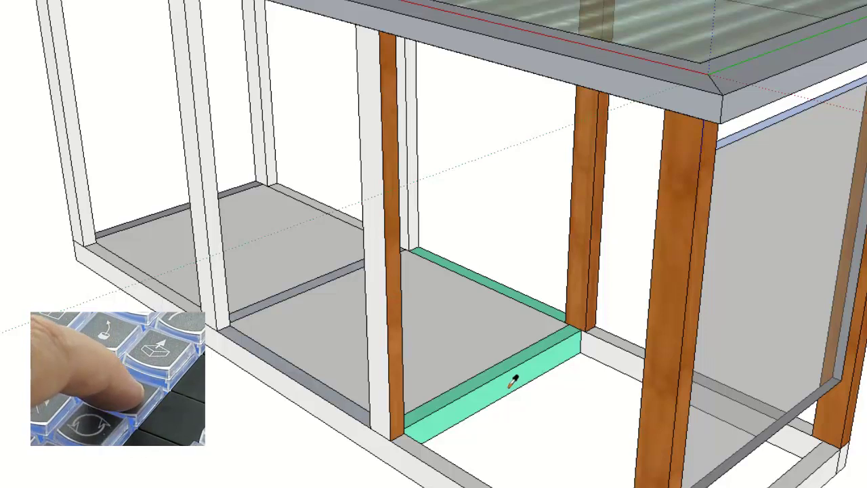
pyautogui.click(405, 348)
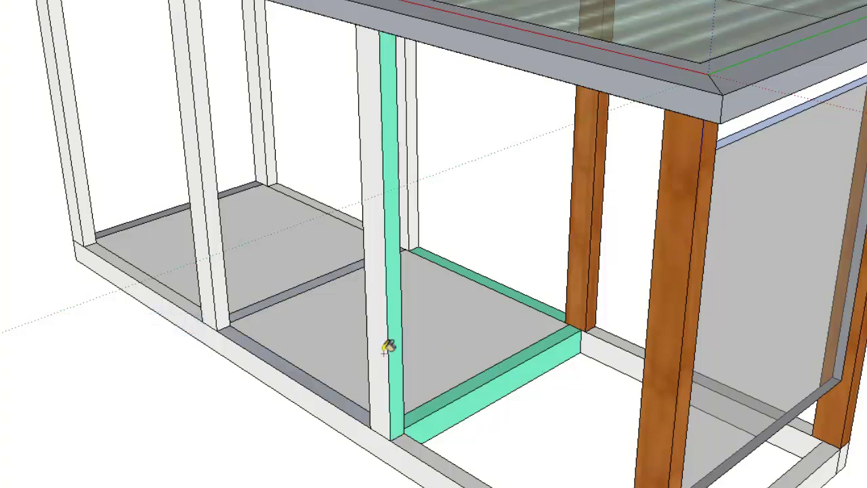
pyautogui.click(386, 348)
pyautogui.click(229, 271)
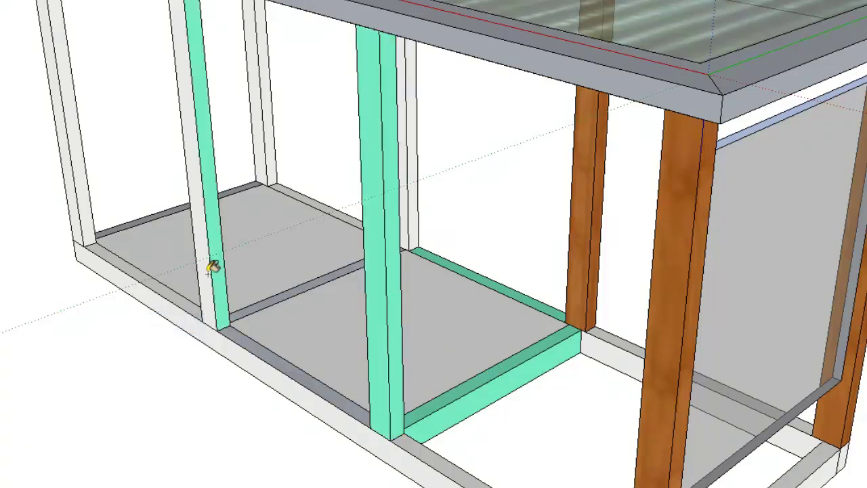
pyautogui.click(210, 266)
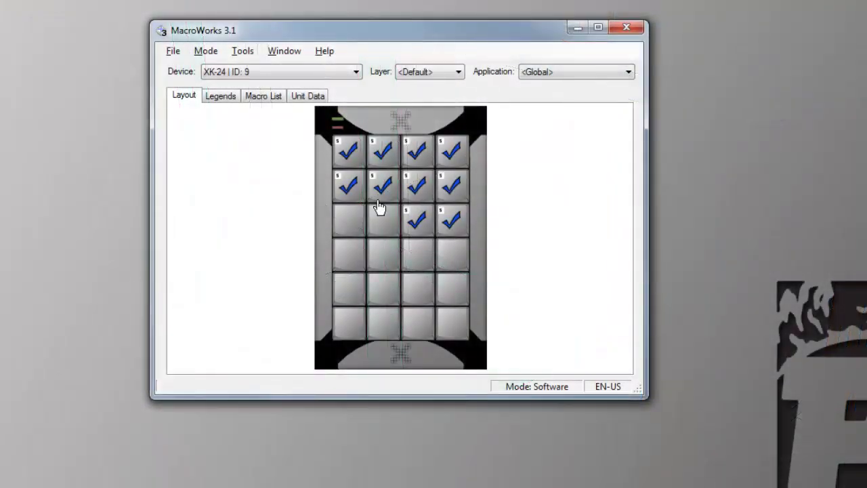
# - Pause Button 015's macro recording and delete the stray i↑r↓r↑ and s↓ events from the Keys row
pyautogui.doubleClick(417, 225)
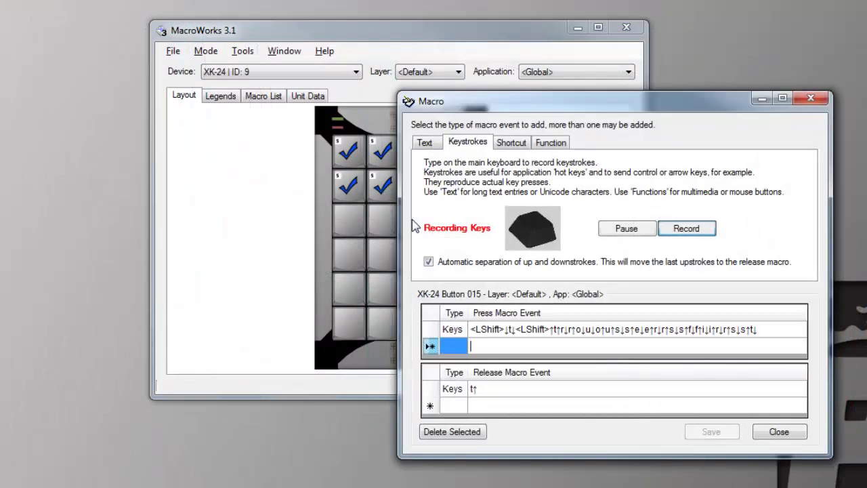
pyautogui.click(446, 334)
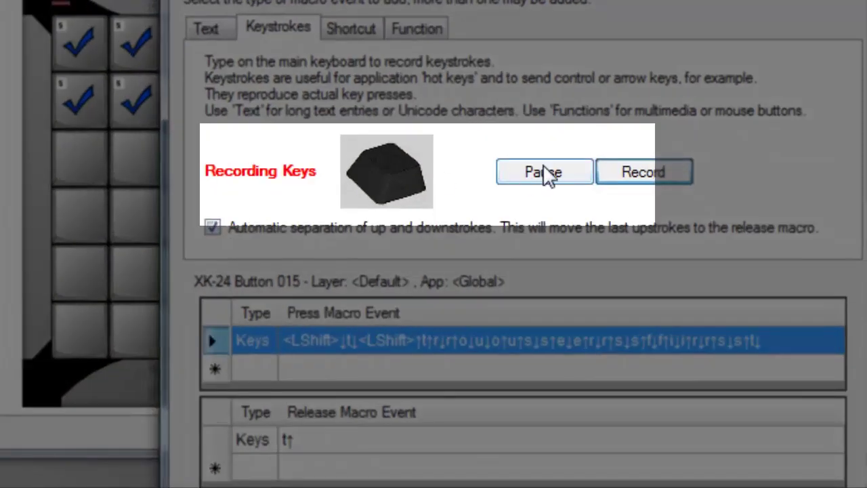
pyautogui.click(545, 174)
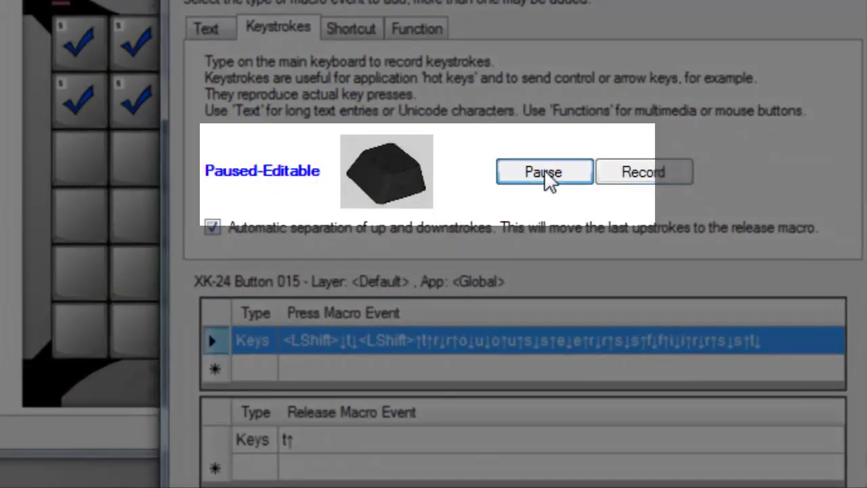
pyautogui.click(692, 350)
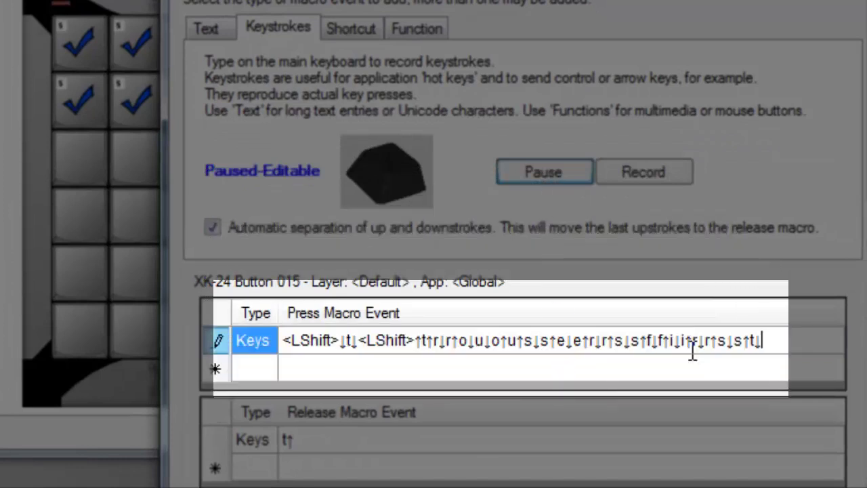
pyautogui.press('Left')
pyautogui.press('Left')
pyautogui.press('Left')
pyautogui.press('BackSpace')
pyautogui.press('BackSpace')
pyautogui.press('BackSpace')
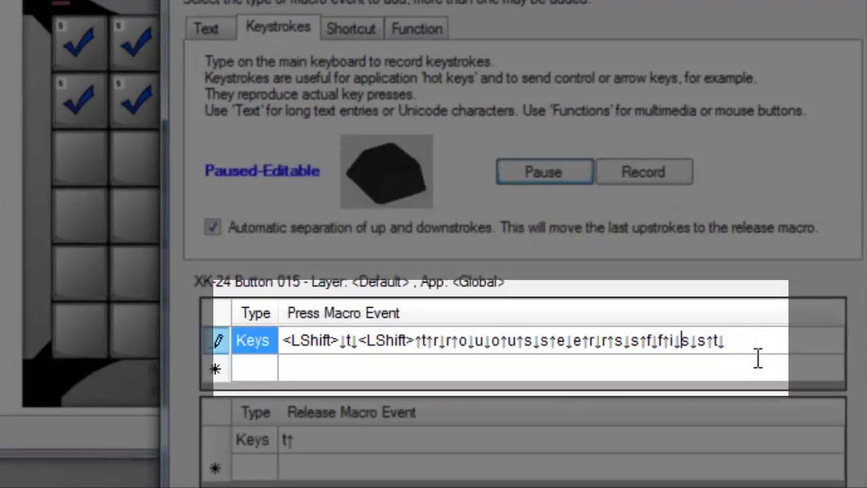
pyautogui.press('Delete')
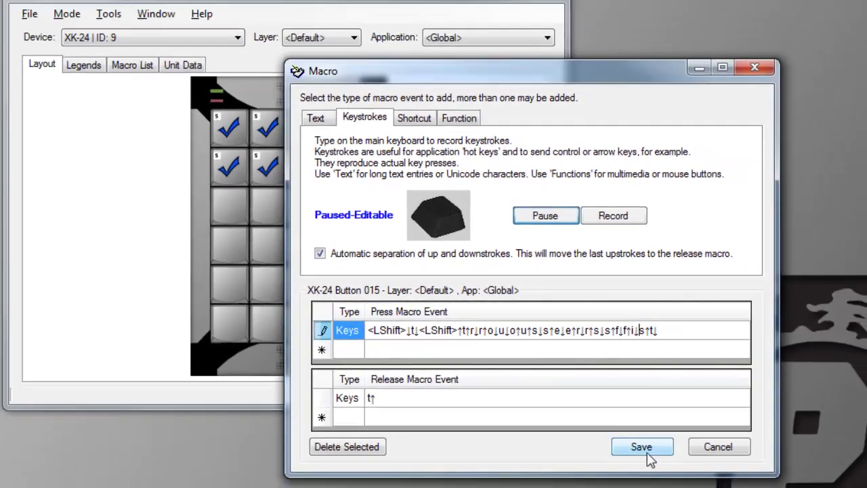
# - Save Button 015's edited macro, triggering the Integrity Check Error for stuck i and LShift
pyautogui.click(641, 447)
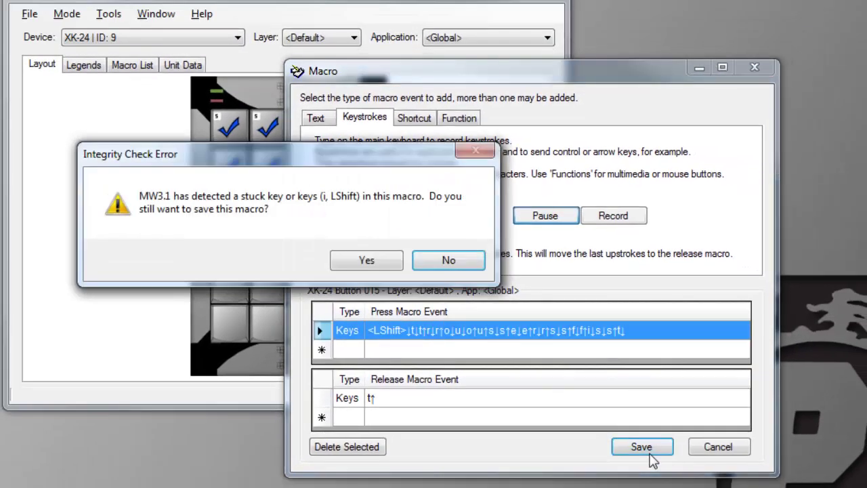